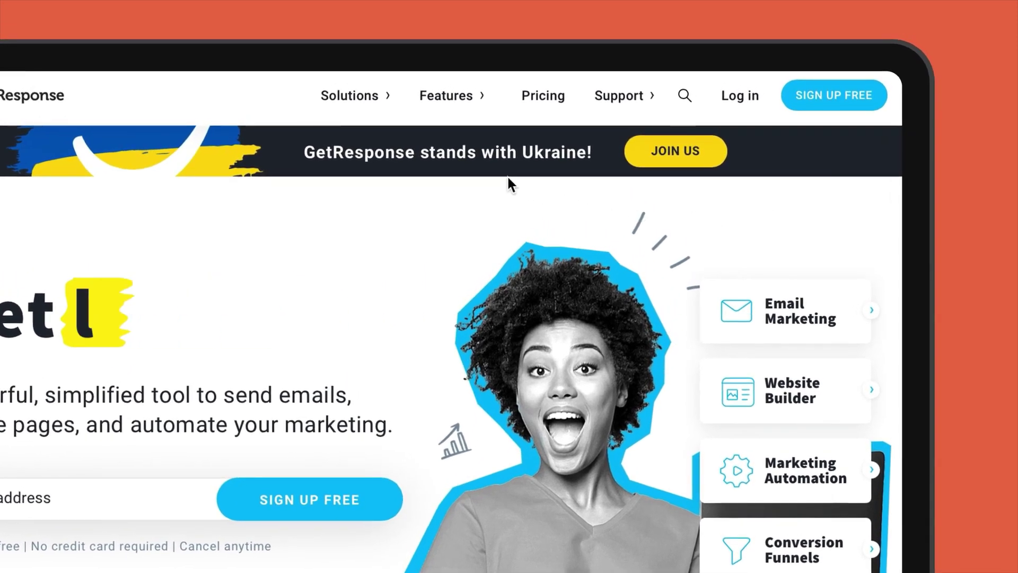
- Open the product features overview and scroll down to the Free, Paid and MAX² 'Unbeatable price' cards
click(467, 96)
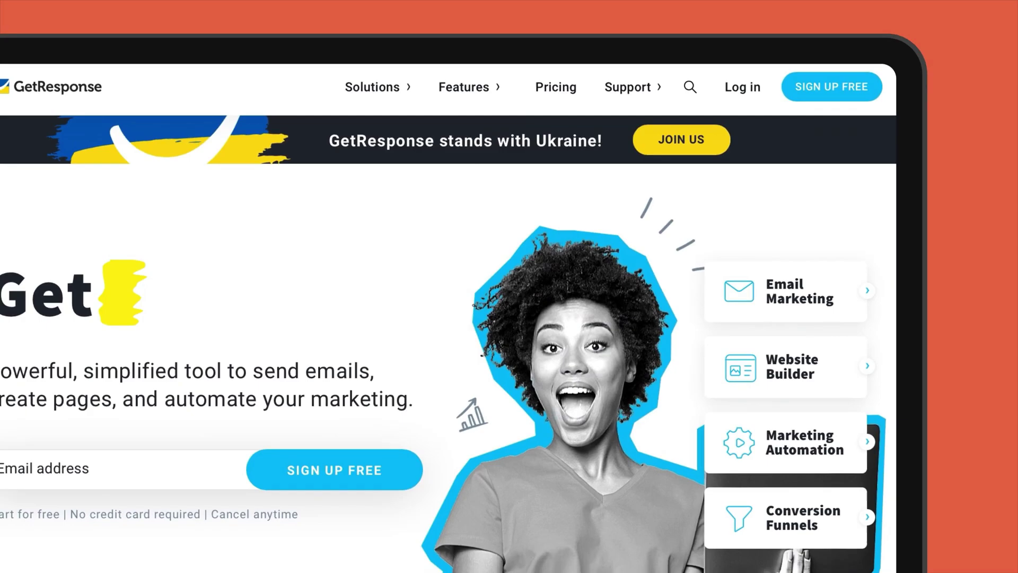
scroll(467, 318, down, 7)
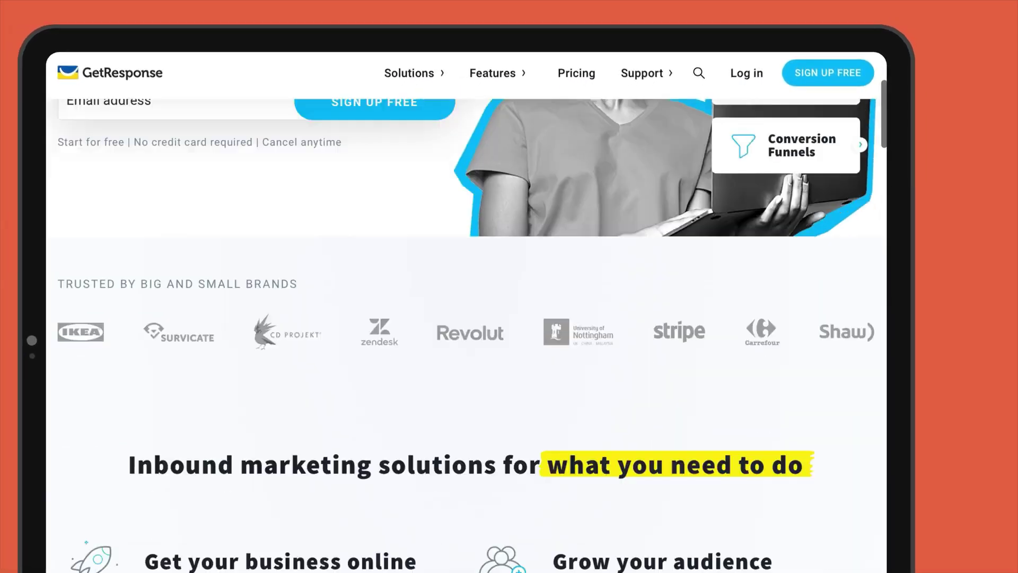
scroll(467, 318, down, 5)
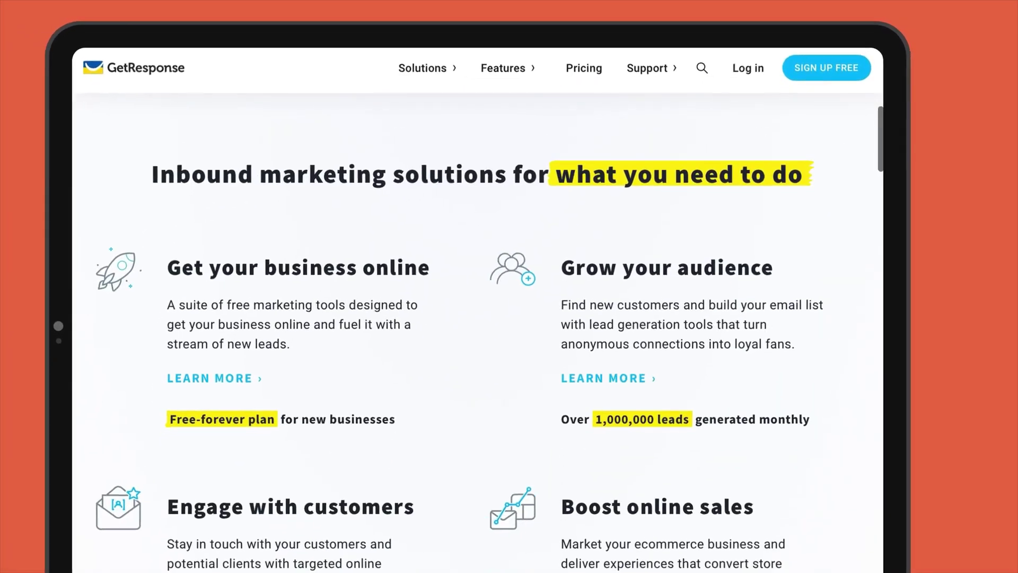
scroll(503, 292, down, 8)
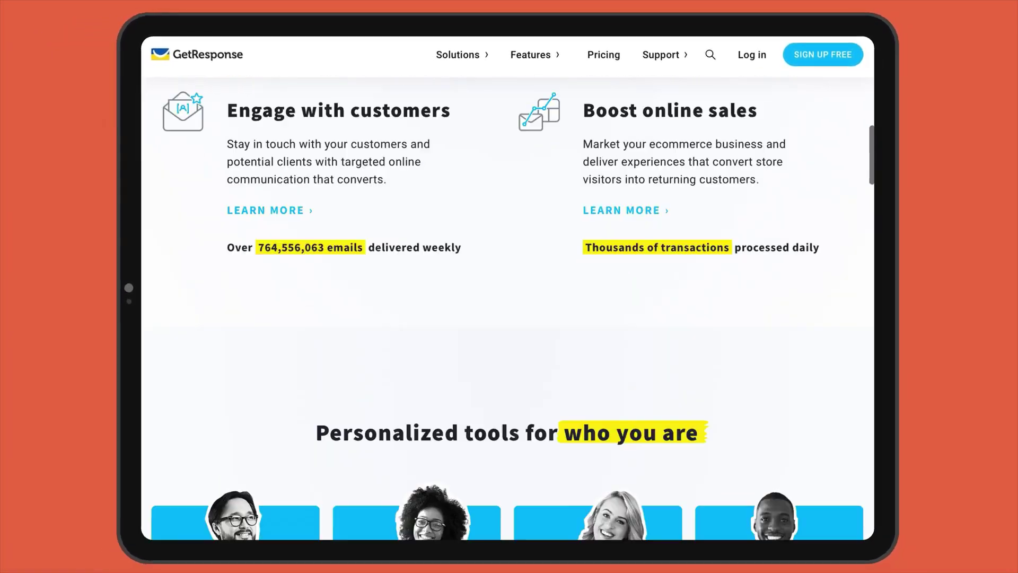
scroll(504, 291, down, 3)
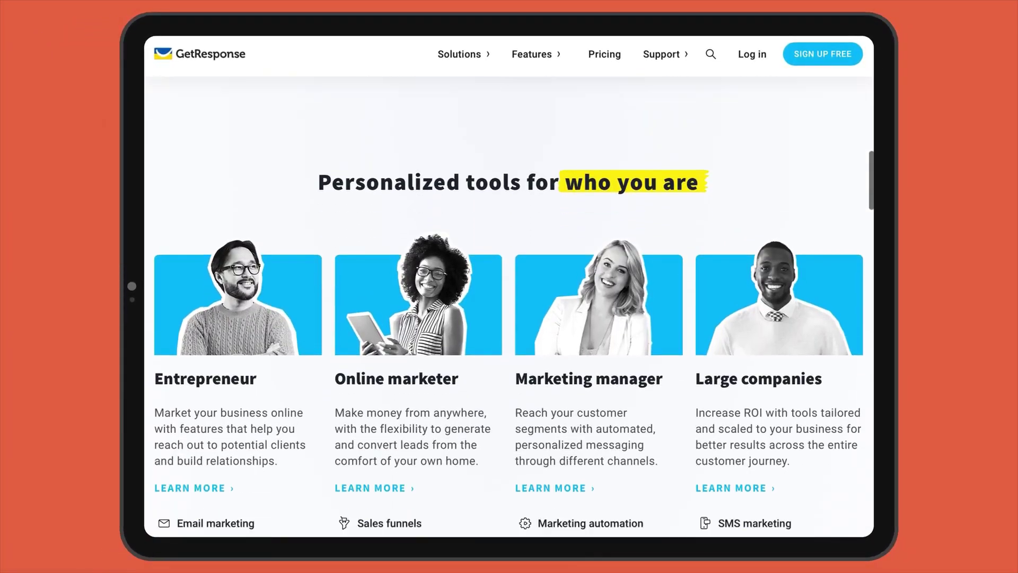
scroll(510, 297, down, 1)
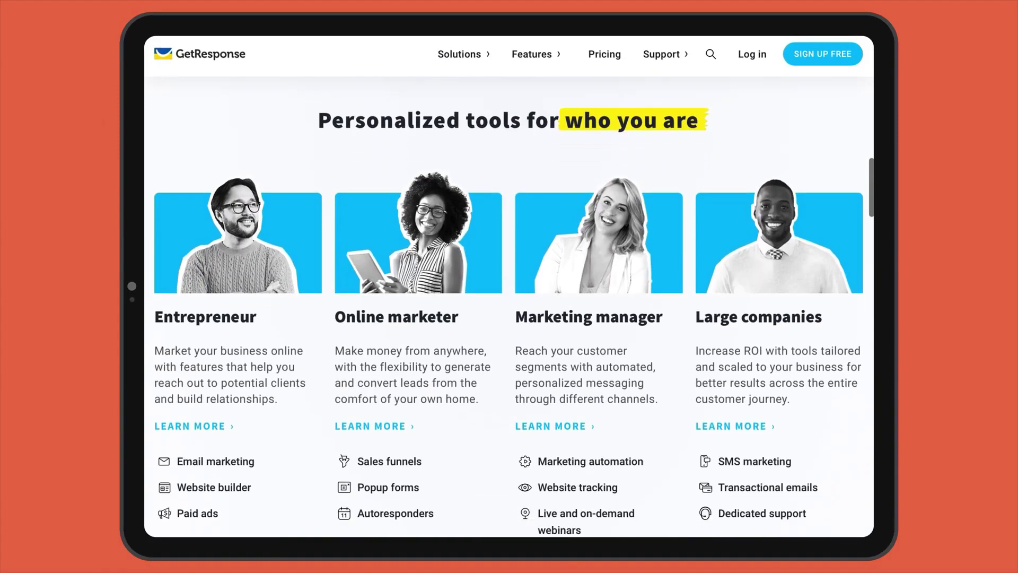
scroll(509, 297, down, 10)
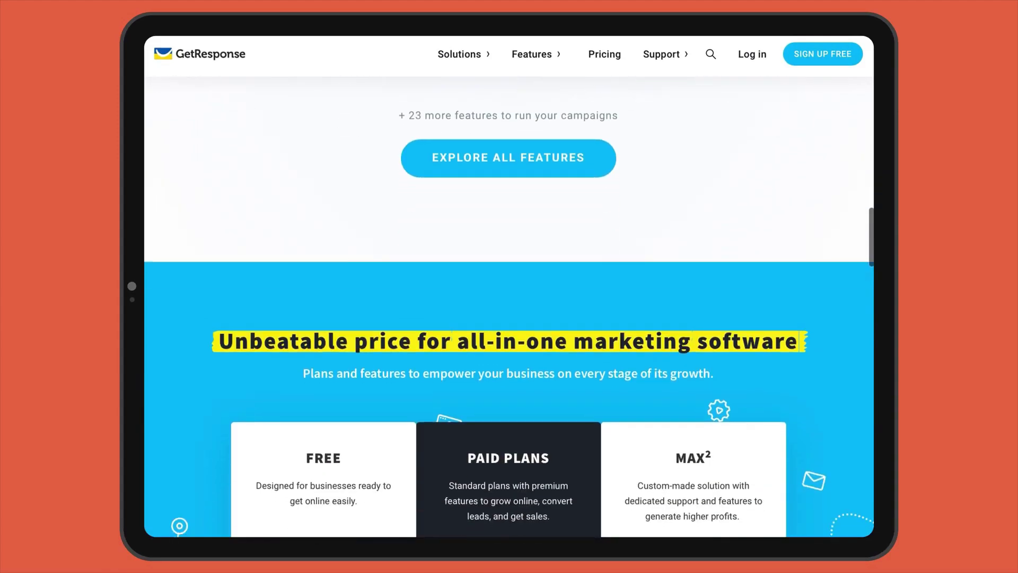
scroll(509, 297, down, 3)
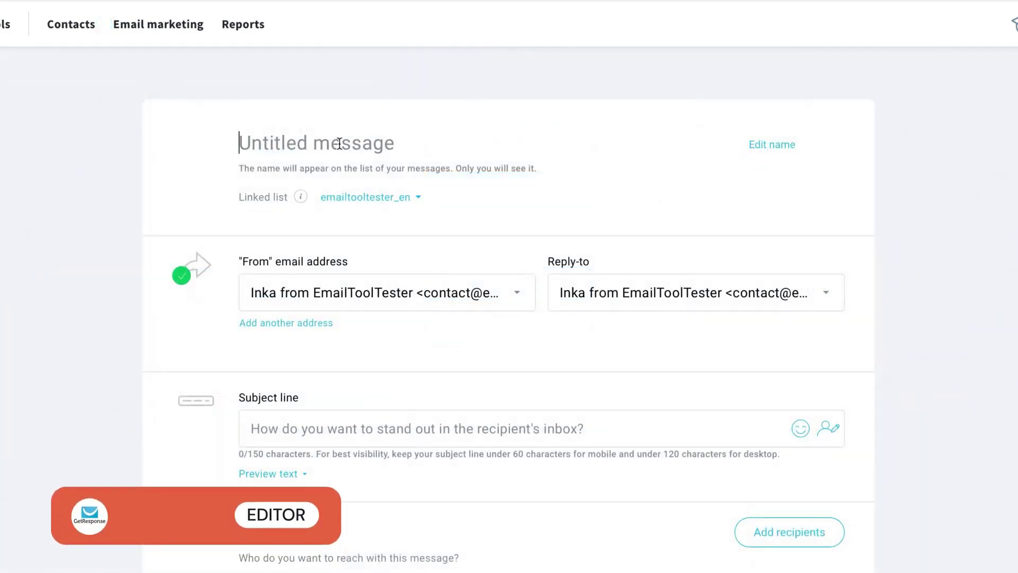
- Name the newsletter 'Newsletter 1', link it to the test list, and set subject 'Welcome to our newsletter'
text(Newsletter 1)
click(373, 198)
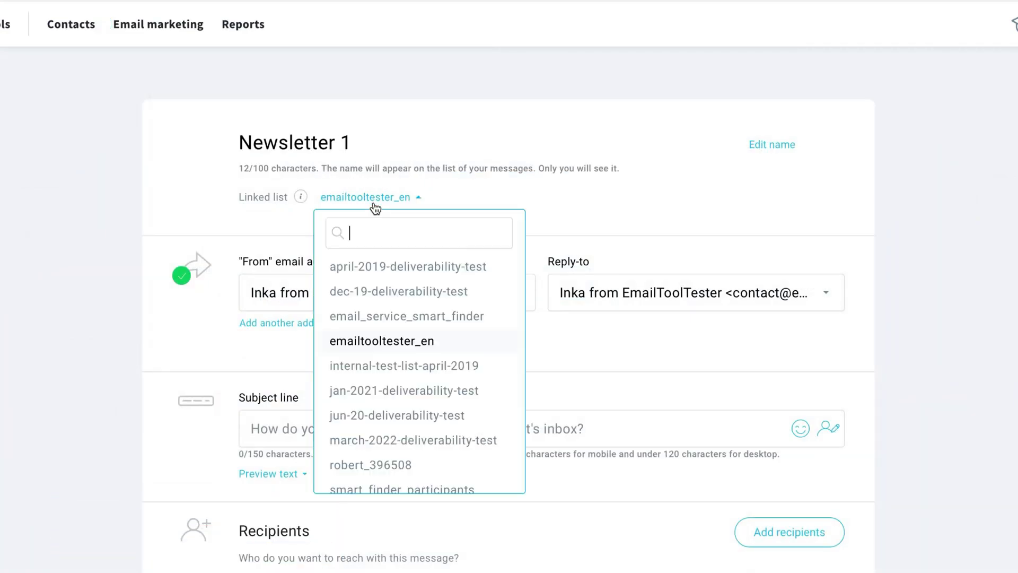
scroll(419, 456, down, 2)
click(405, 453)
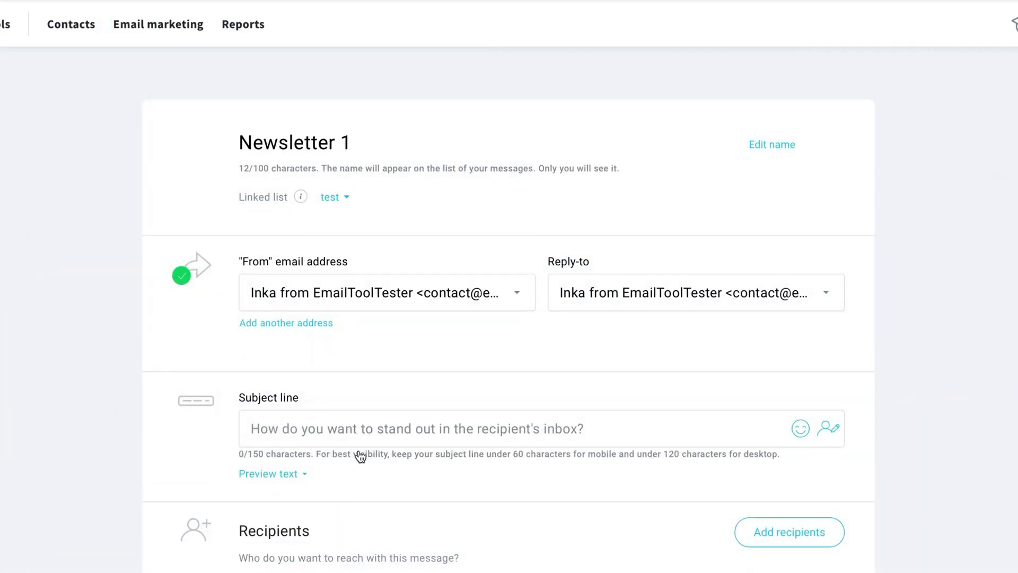
click(380, 431)
text(Welcome to our newsletter)
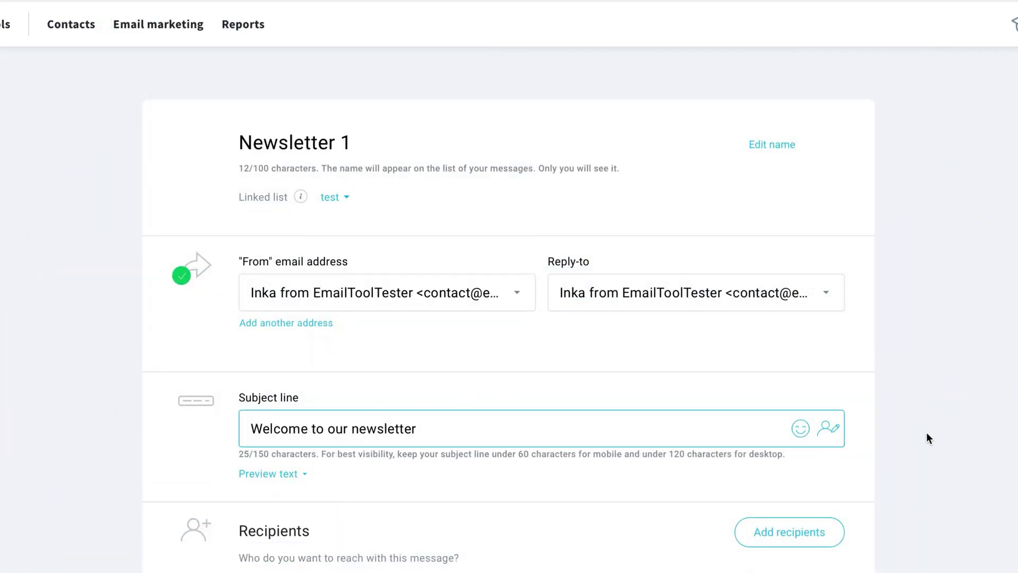
scroll(927, 431, down, 7)
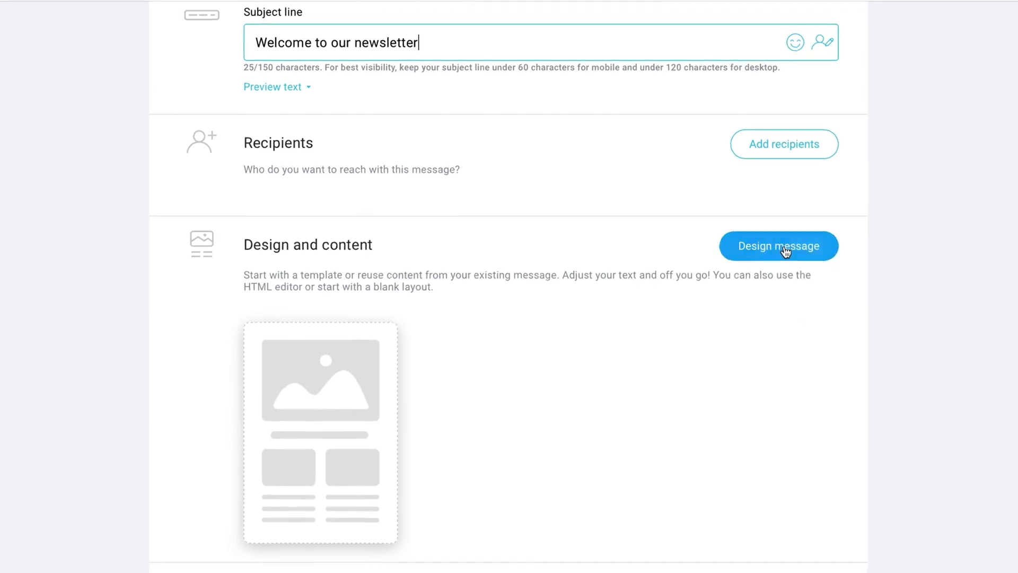
- Move on to designing the message and show the Blank templates layouts
click(787, 248)
scroll(974, 279, down, 12)
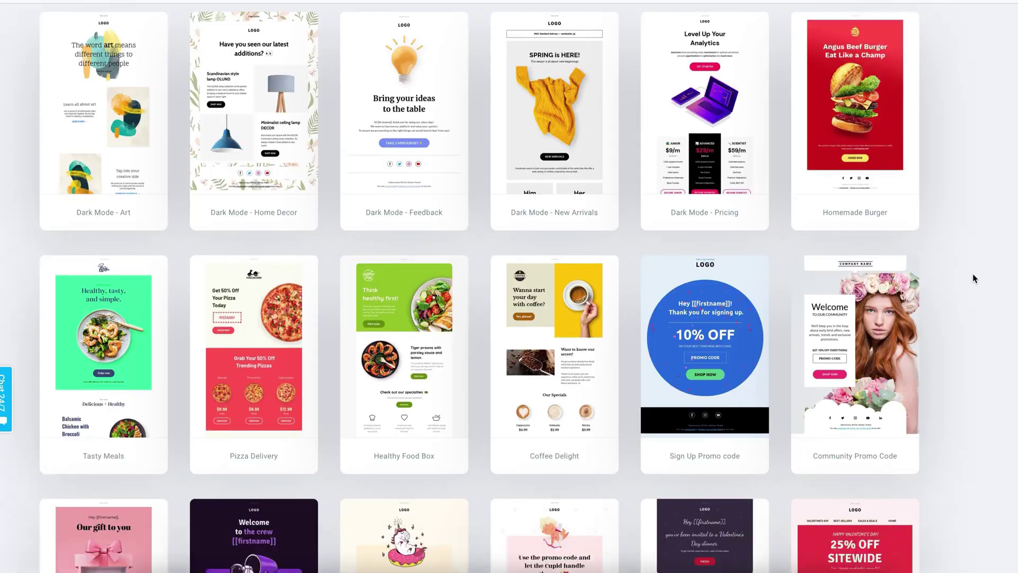
scroll(974, 280, down, 5)
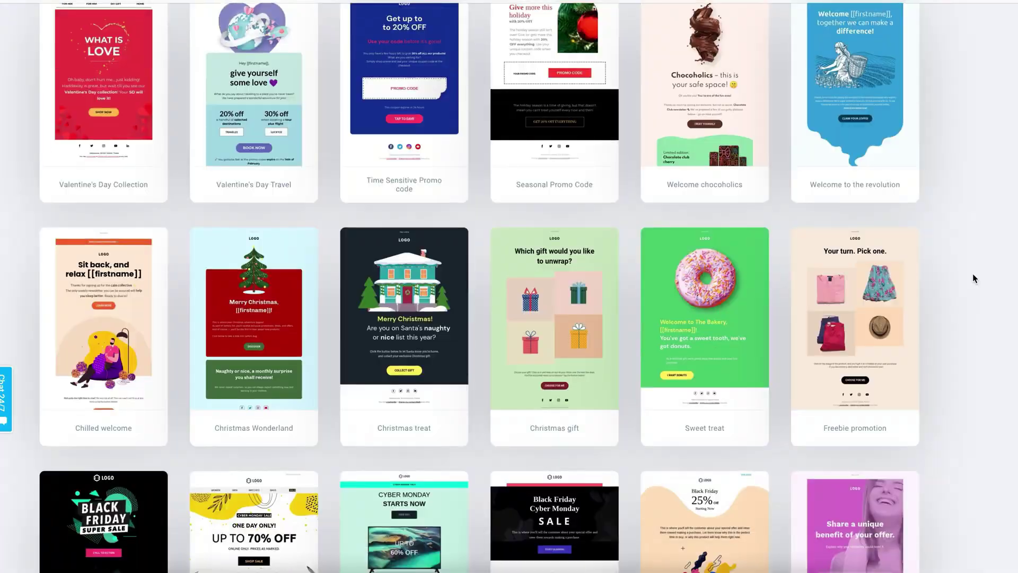
scroll(578, 154, up, 20)
click(548, 135)
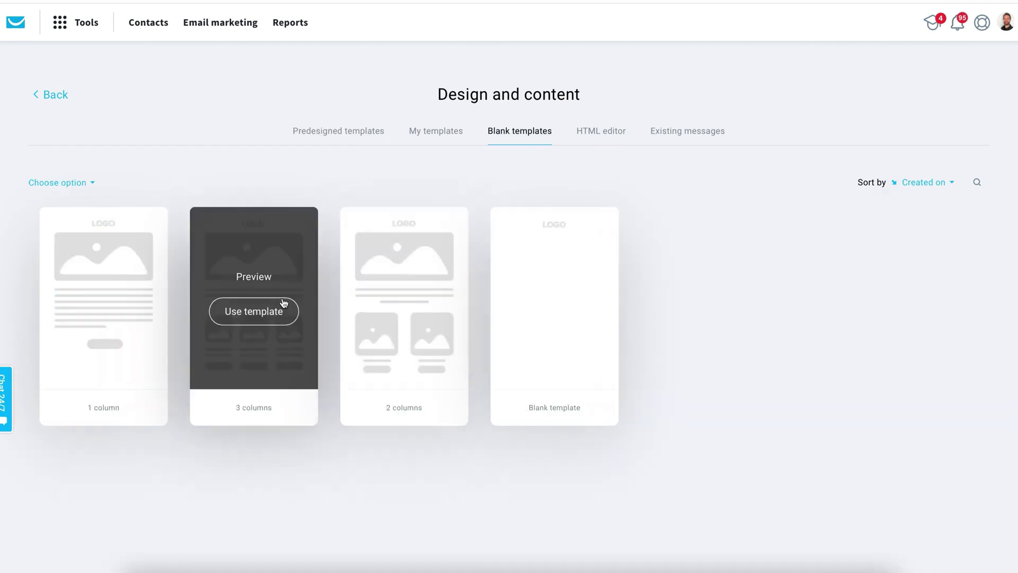
- Start from the '3 columns' blank layout and add an image block holding the phone inbox screenshot
click(271, 311)
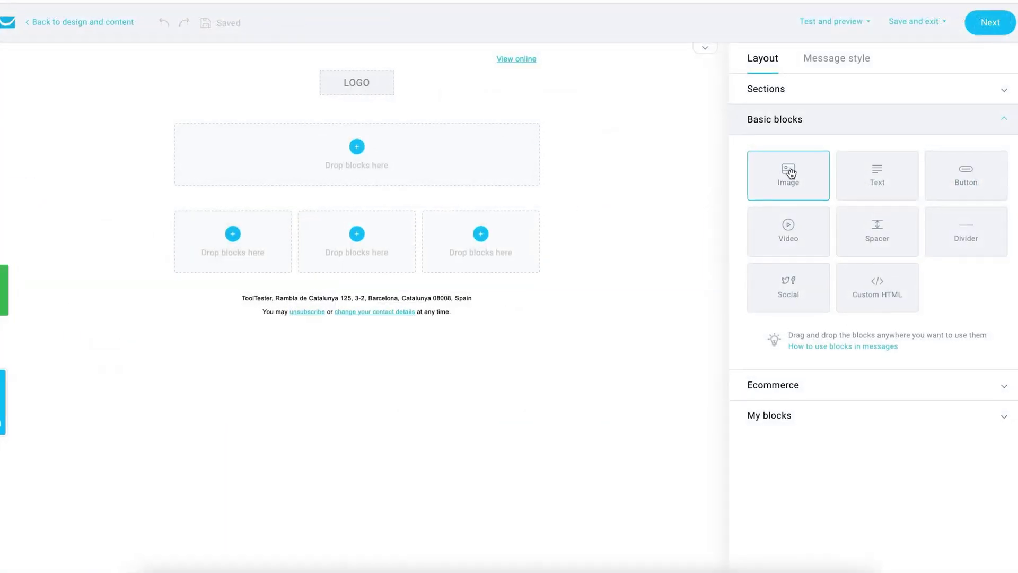
drag(765, 158, 420, 115)
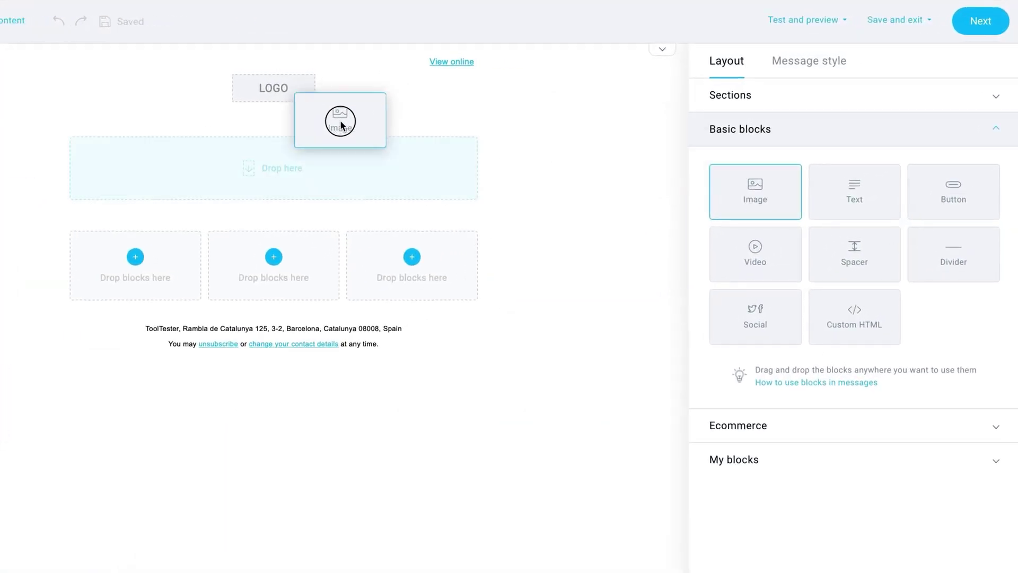
drag(341, 125, 302, 161)
click(291, 182)
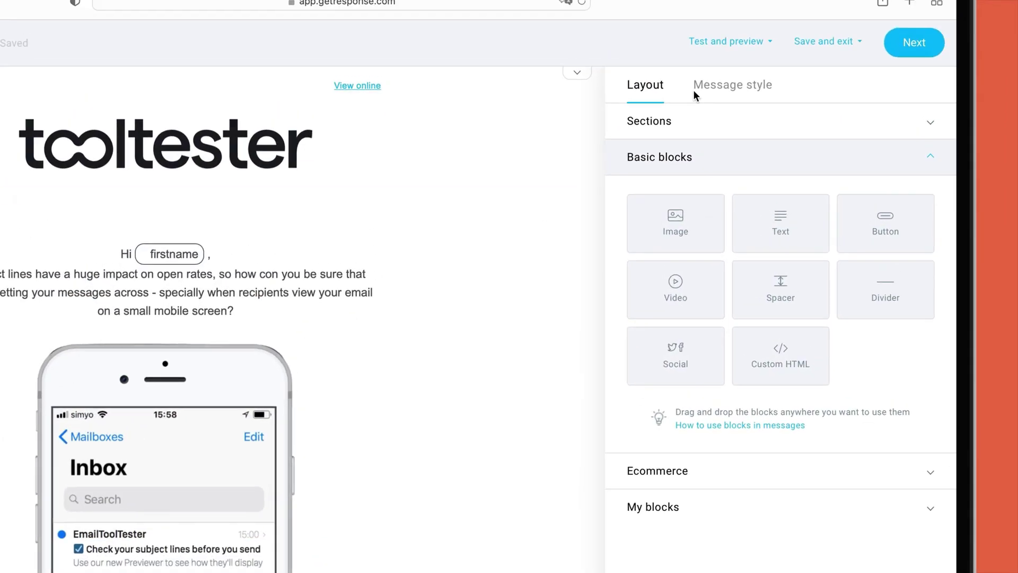
click(736, 43)
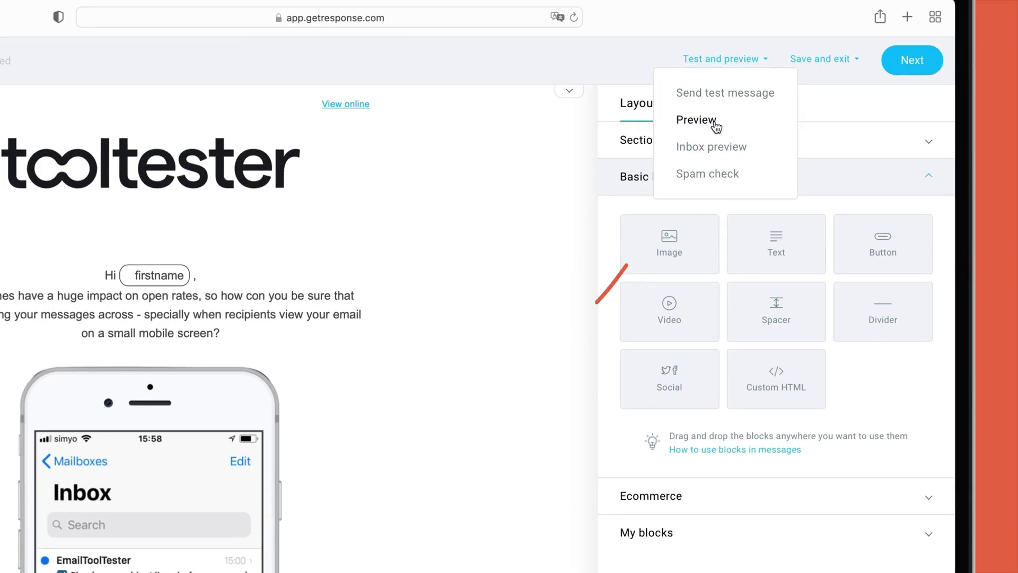
- Preview the newsletter and compare its desktop and mobile versions on the Compare tab
click(715, 123)
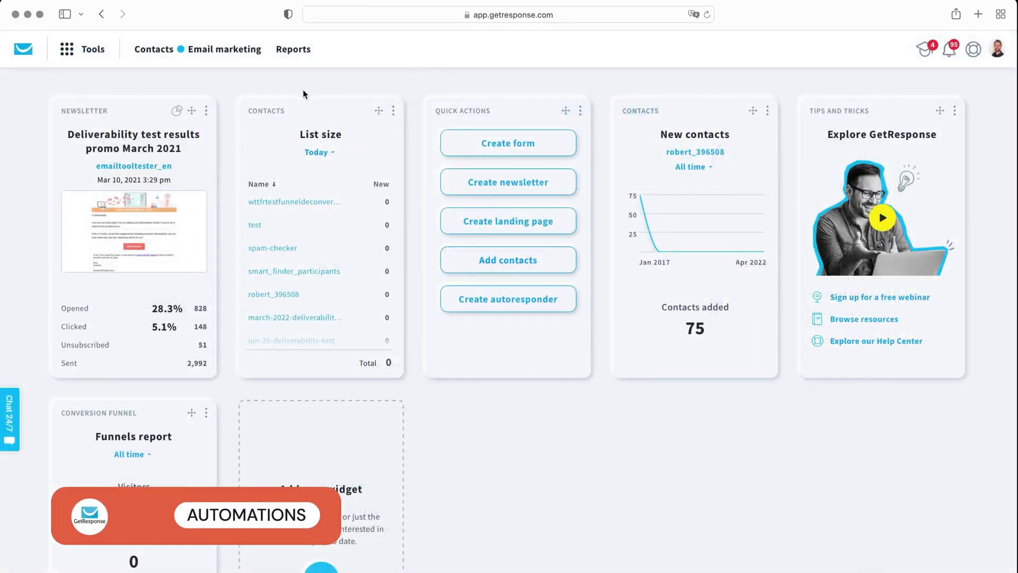
- Return to the dashboard and bring up the Tools menu listing all GetResponse tools
click(88, 56)
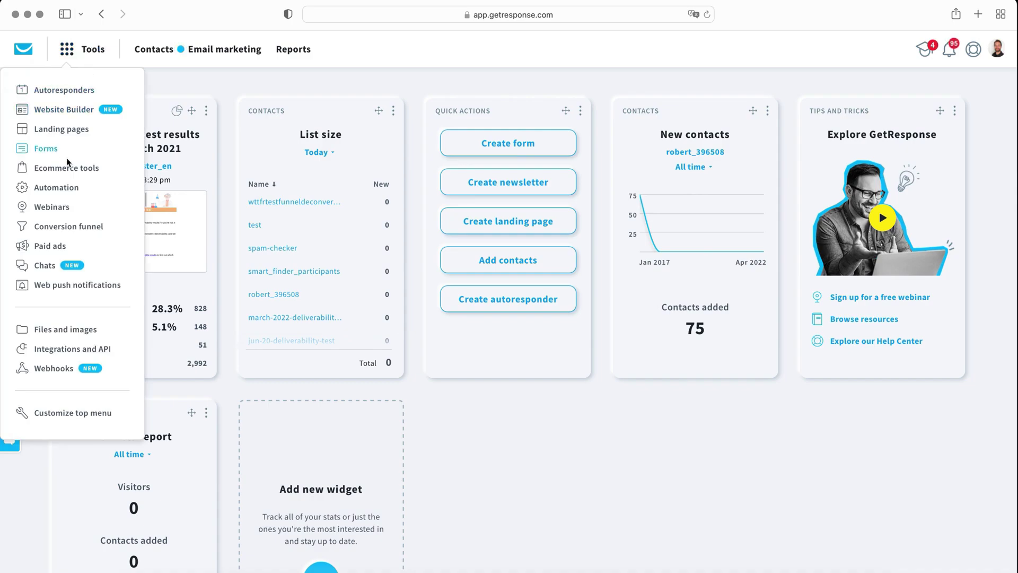
- Browse the automation templates gallery and start a workflow from the Welcome new contacts template
click(53, 188)
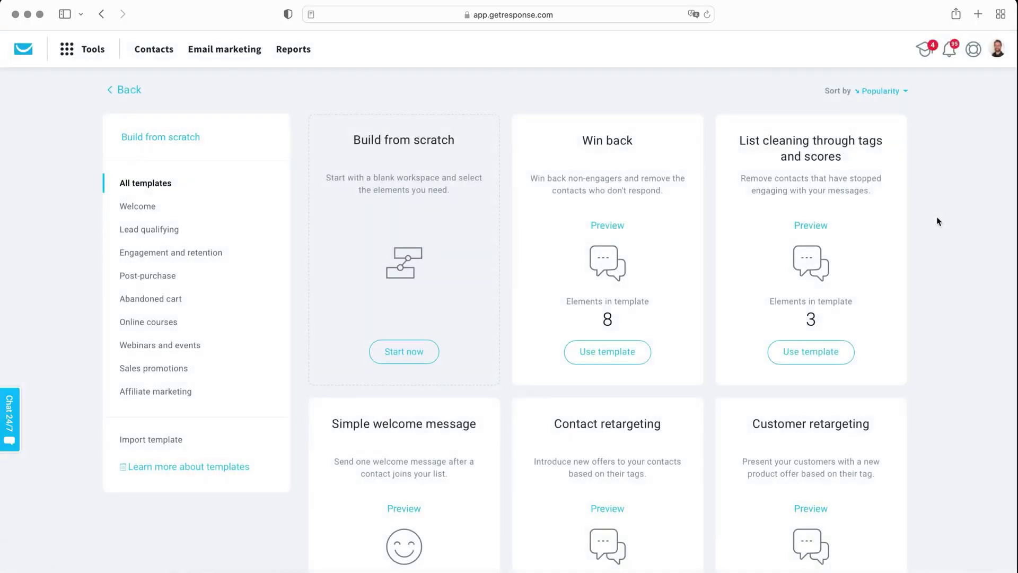
scroll(938, 221, down, 7)
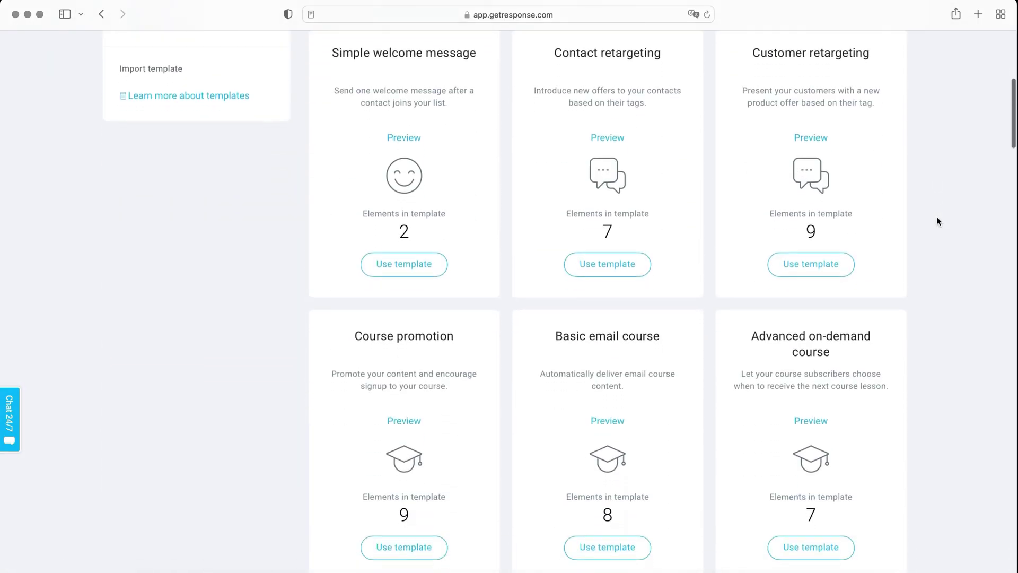
scroll(938, 221, down, 14)
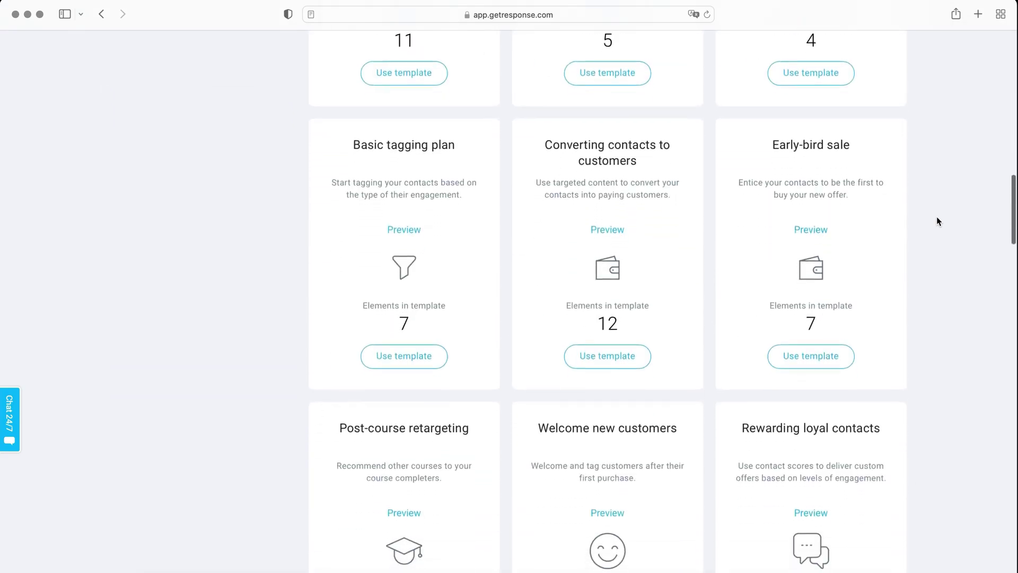
scroll(938, 221, down, 7)
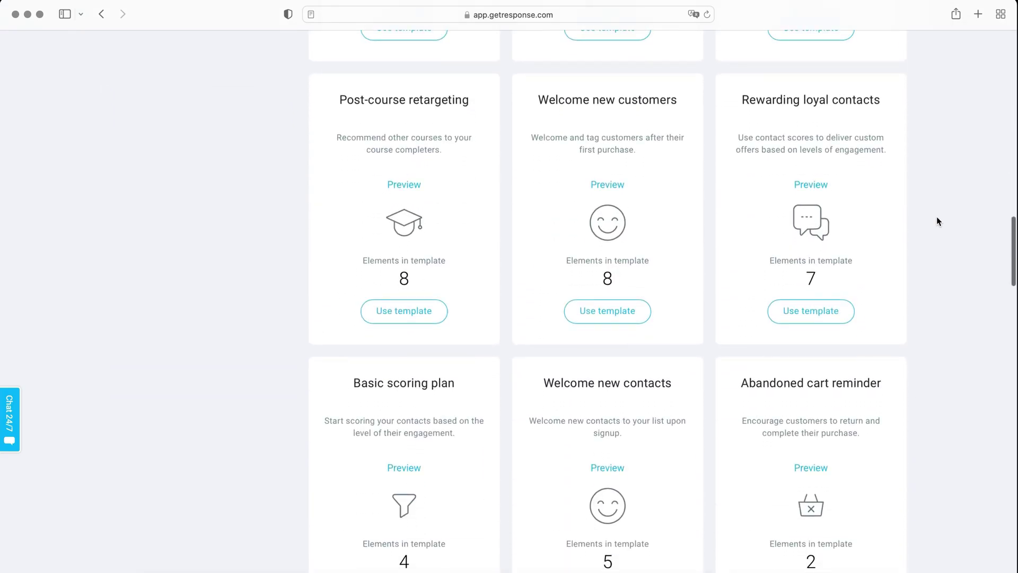
scroll(938, 221, down, 4)
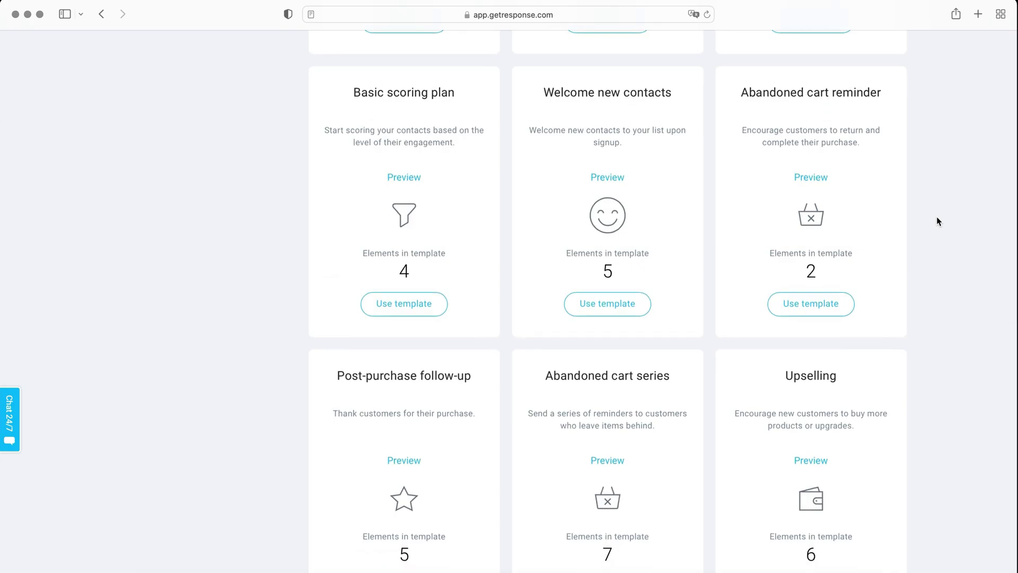
click(631, 314)
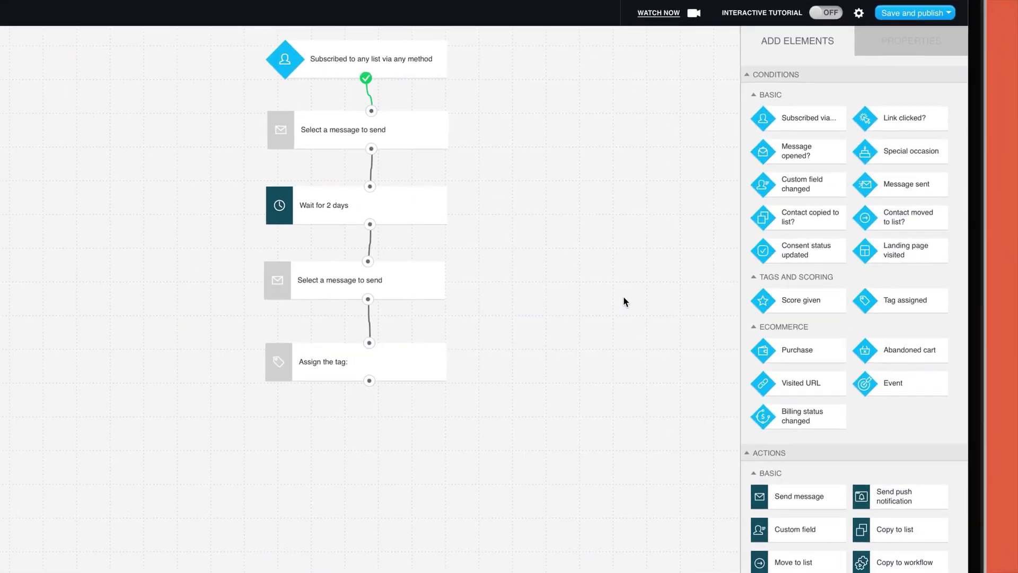
click(409, 58)
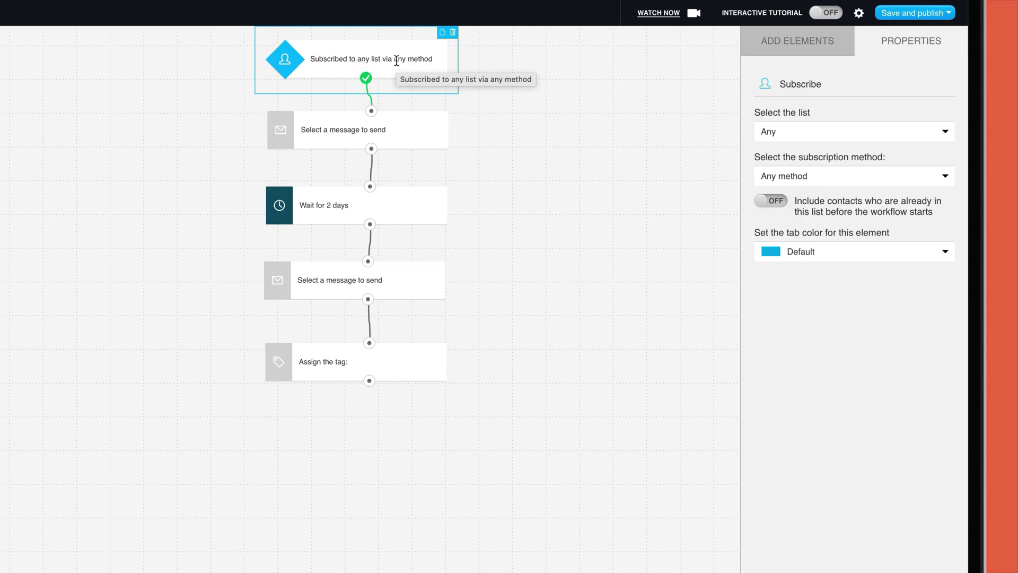
click(406, 131)
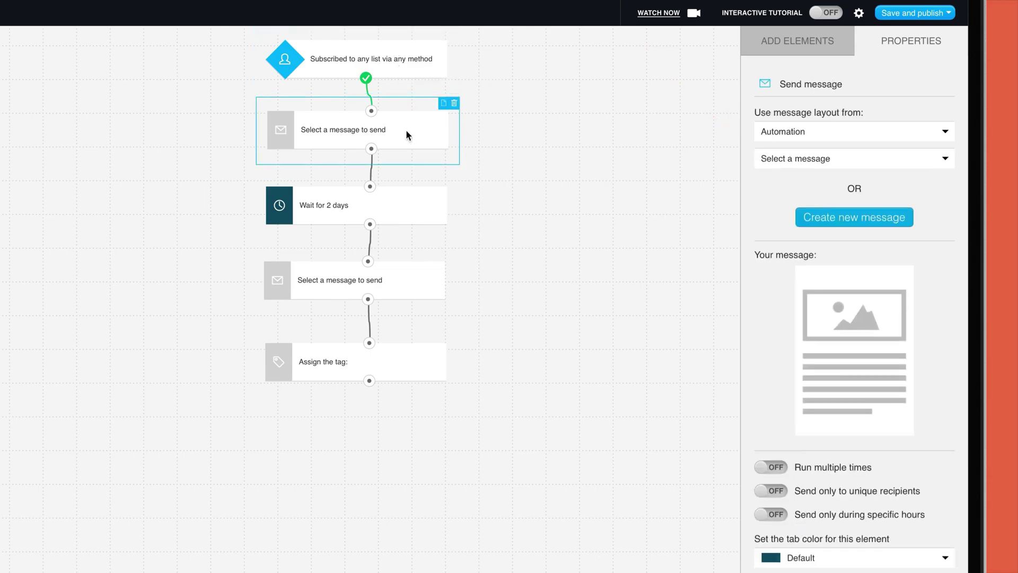
click(785, 42)
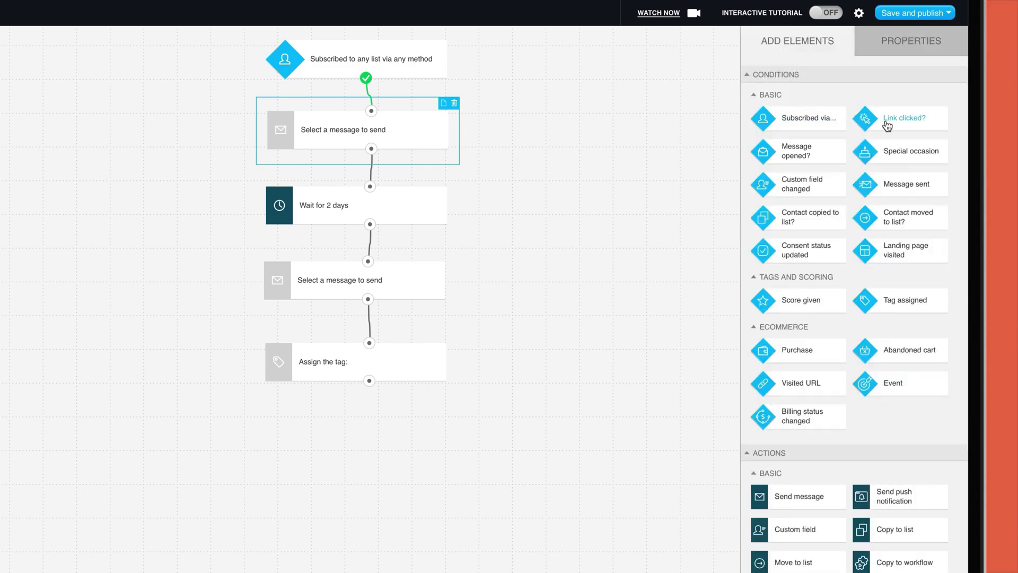
- Branch the workflow on Link clicked? to a message or 1-day wait, then open newsletter statistics
drag(865, 122, 354, 436)
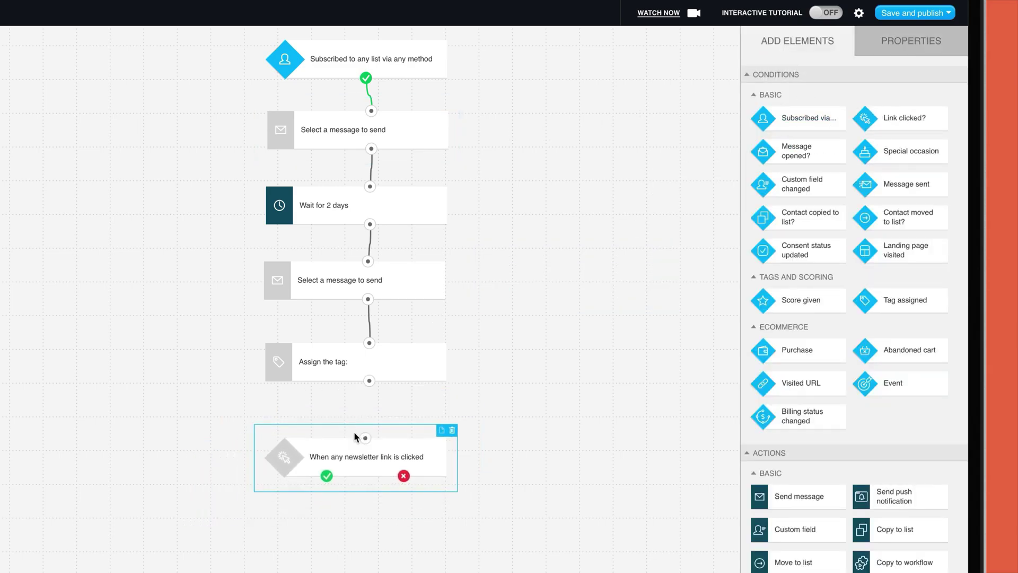
drag(370, 386, 368, 448)
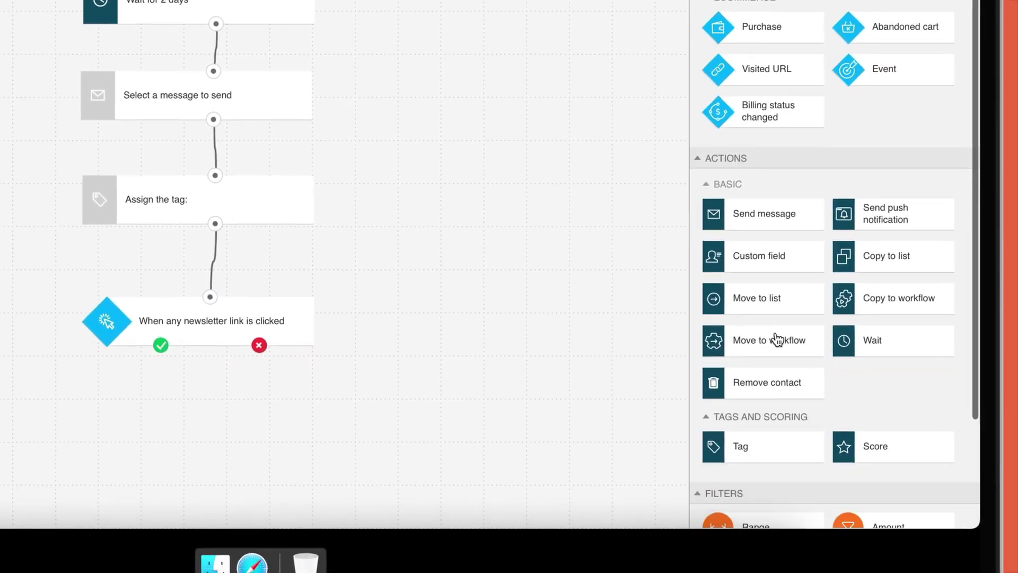
drag(778, 220, 120, 395)
drag(838, 343, 362, 403)
drag(161, 345, 136, 398)
drag(259, 345, 395, 402)
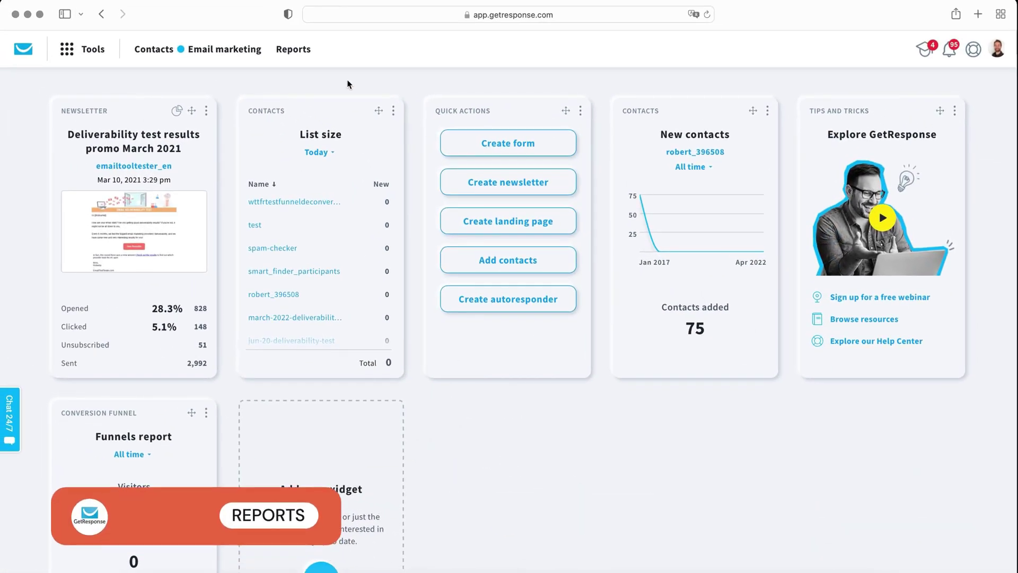
click(229, 50)
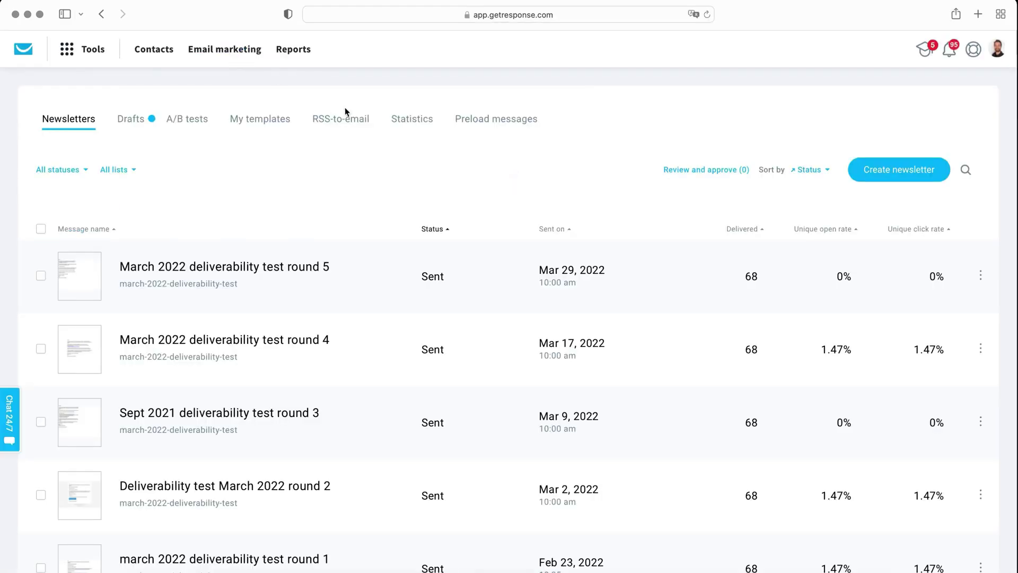
click(406, 130)
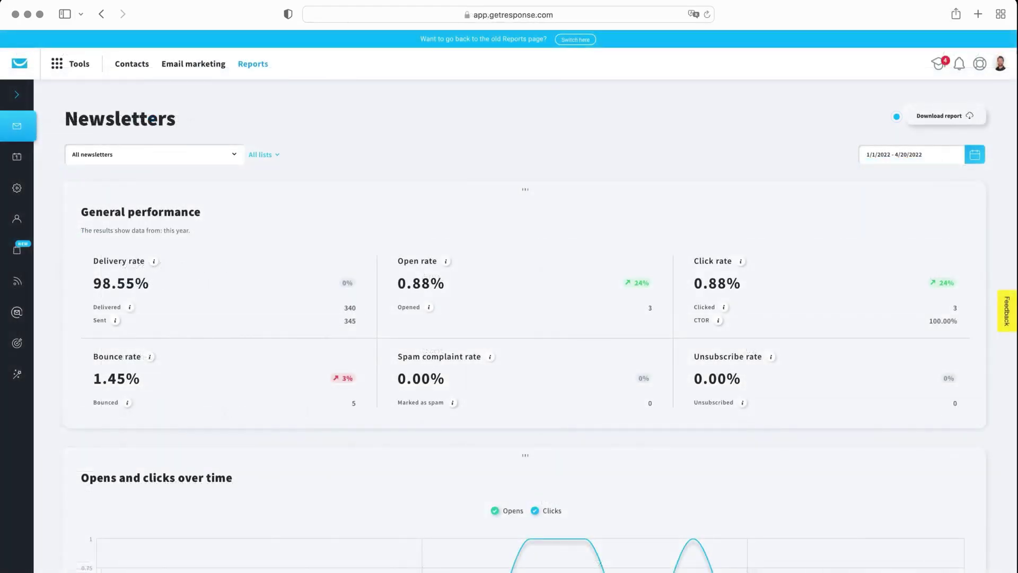
scroll(525, 313, down, 8)
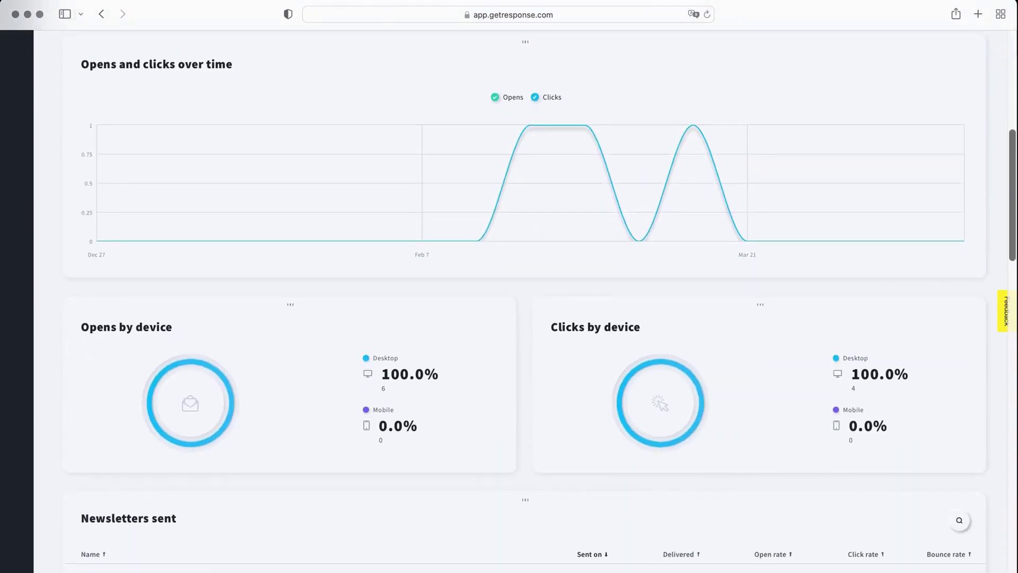
scroll(525, 297, down, 7)
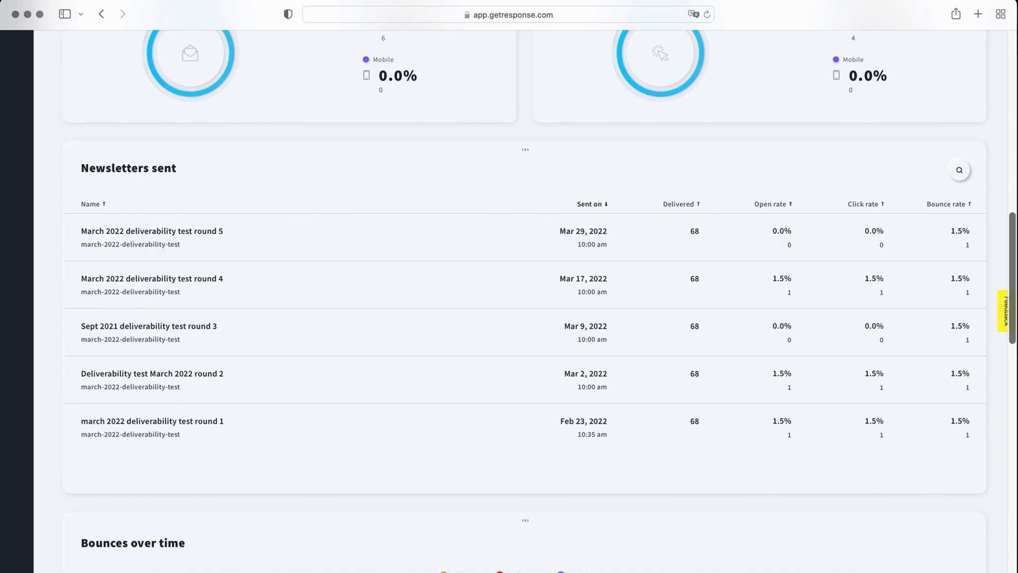
scroll(526, 297, down, 6)
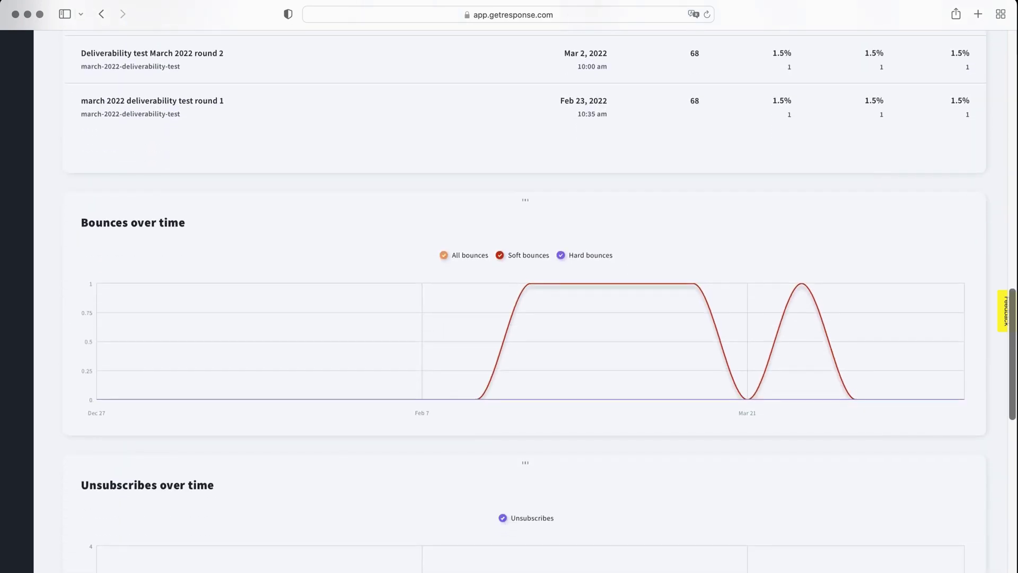
scroll(525, 297, down, 8)
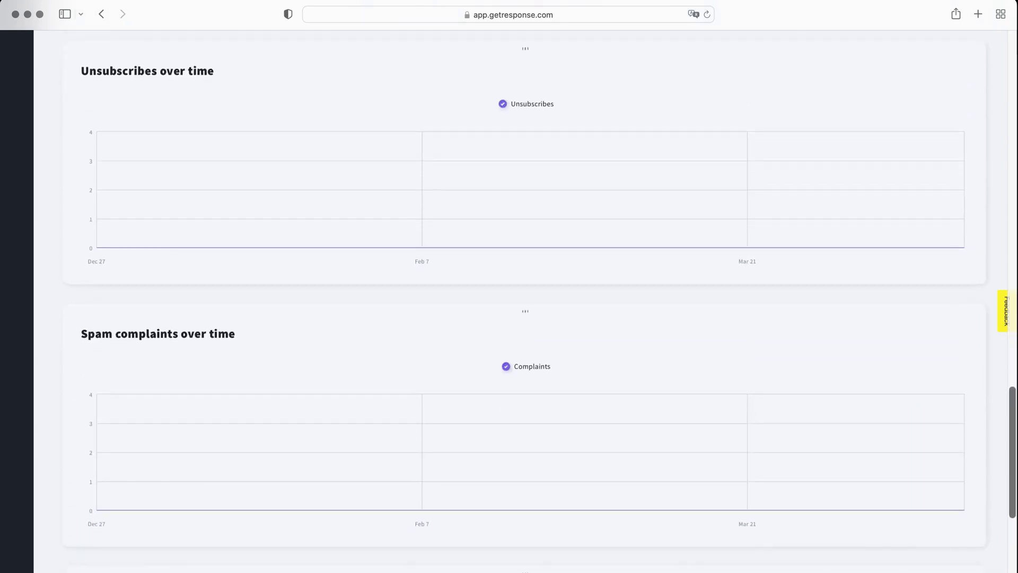
scroll(525, 297, down, 6)
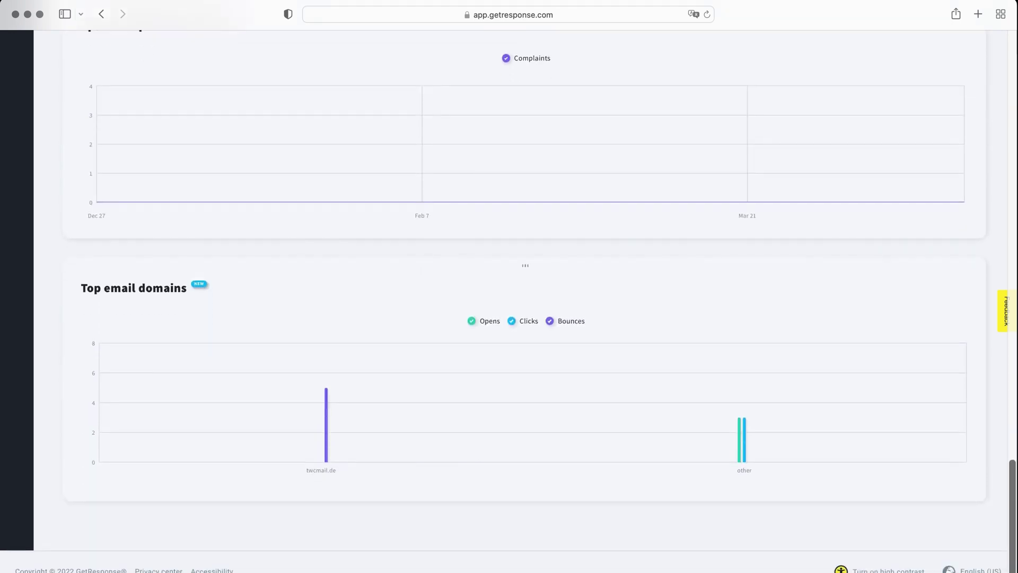